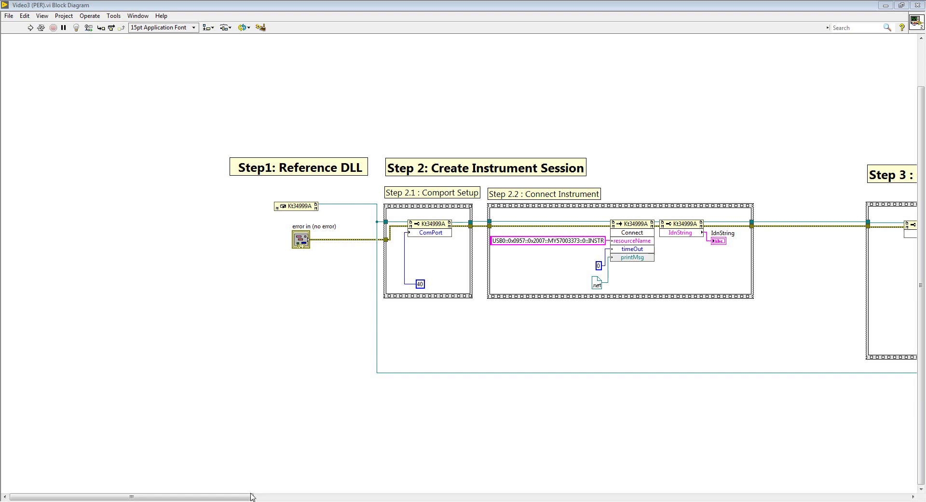
# Step: Scroll the block diagram right until the Step 3 Configure Measurement Setup Parameters frame shows
pyautogui.moveTo(239, 497)
pyautogui.mouseDown()
pyautogui.moveTo(398, 500)
pyautogui.moveTo(388, 499)
pyautogui.mouseUp()
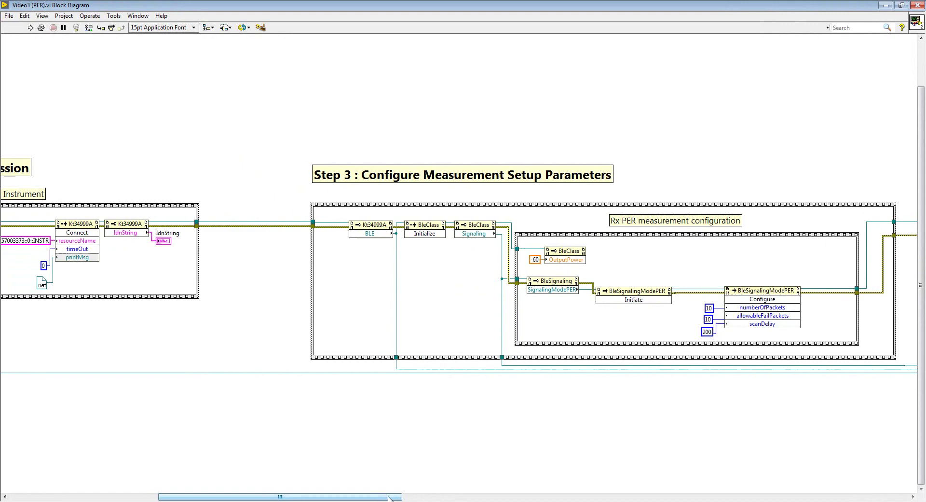
# Step: Scroll right to Step 4.1 BLE Device Discovery and select its comment and sequence frame
pyautogui.moveTo(389, 497); pyautogui.dragTo(442, 499)
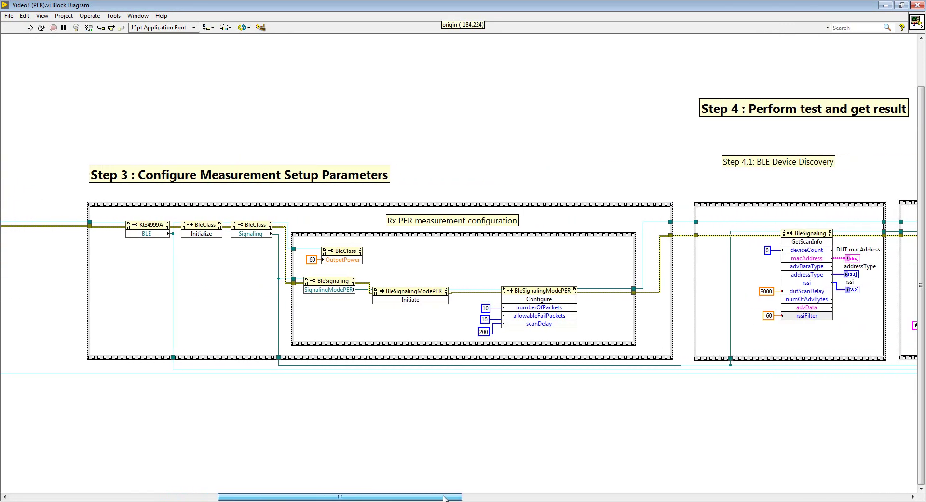
pyautogui.moveTo(443, 498); pyautogui.dragTo(455, 498)
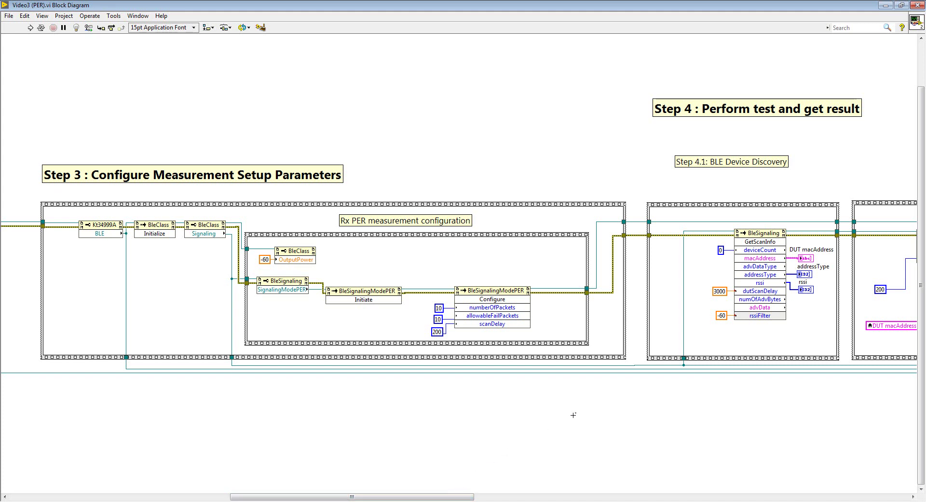
pyautogui.moveTo(690, 173); pyautogui.dragTo(736, 150)
pyautogui.click(731, 172)
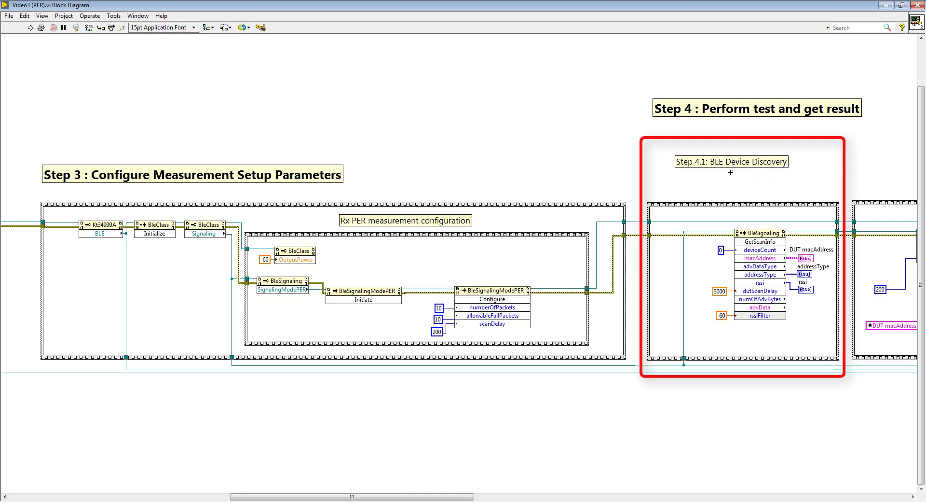
pyautogui.click(733, 205)
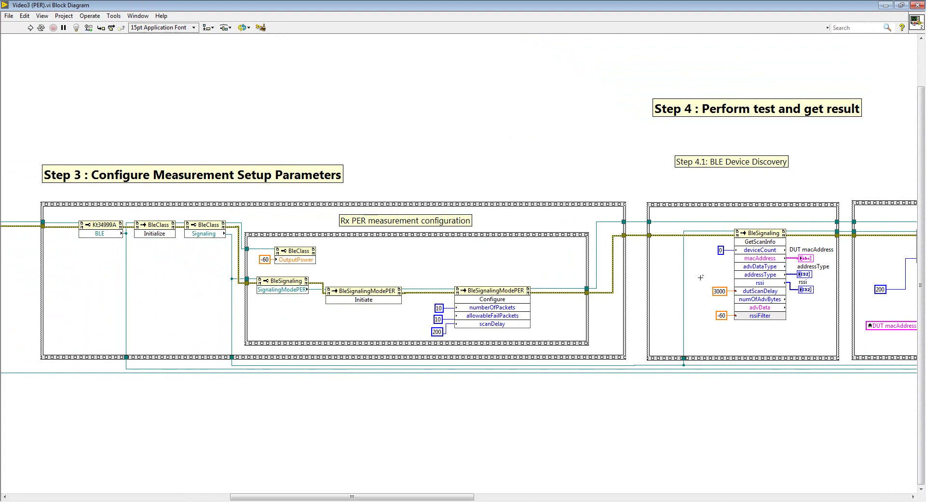
# Step: Select and deselect the Step 4.1 frame, then scroll right to the Step 4.2 and 4.3 PER frames
pyautogui.click(648, 357)
pyautogui.click(448, 475)
pyautogui.moveTo(448, 497); pyautogui.dragTo(517, 496)
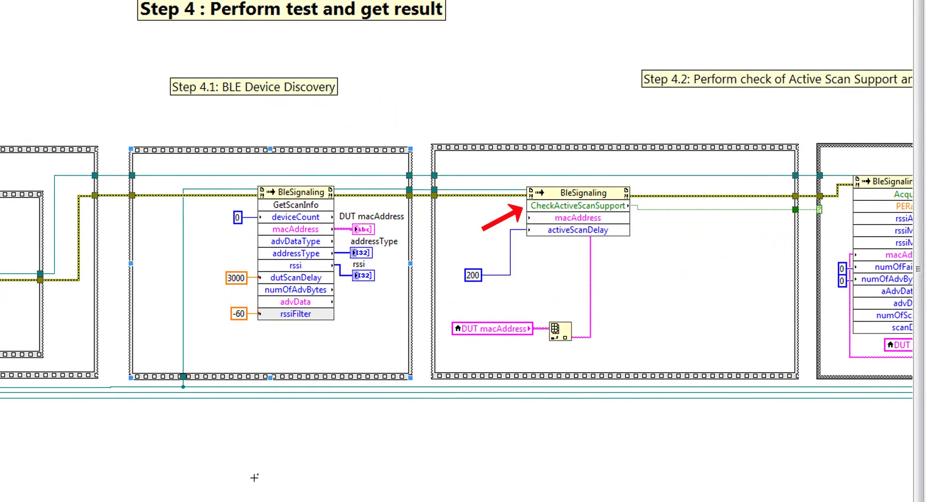
pyautogui.moveTo(254, 497); pyautogui.dragTo(270, 496)
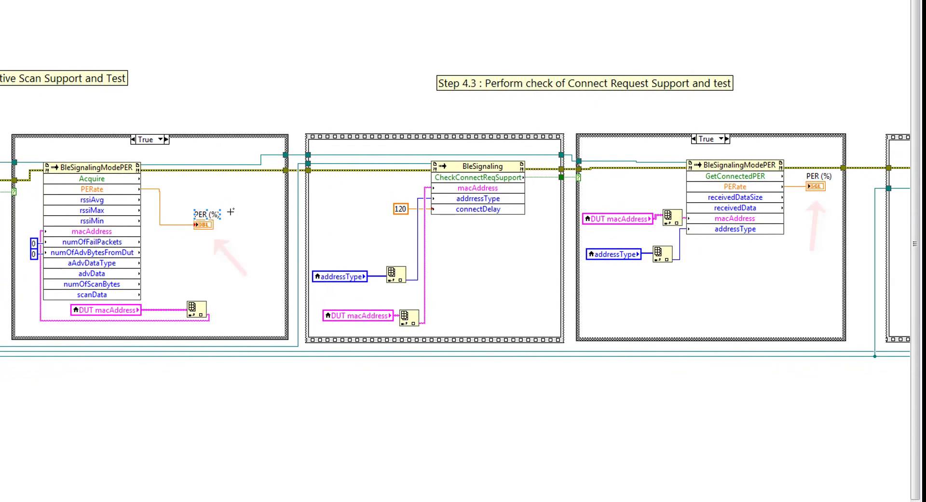
# Step: Select the Step 4.3 PER (%) indicator, then the Step 4.4 channel 37–39 Tx power frame
pyautogui.click(815, 186)
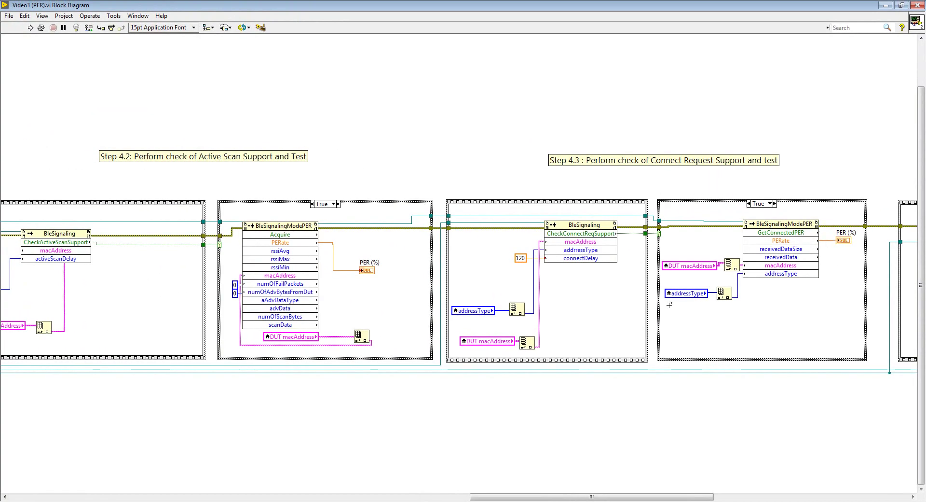
pyautogui.moveTo(576, 497); pyautogui.dragTo(632, 497)
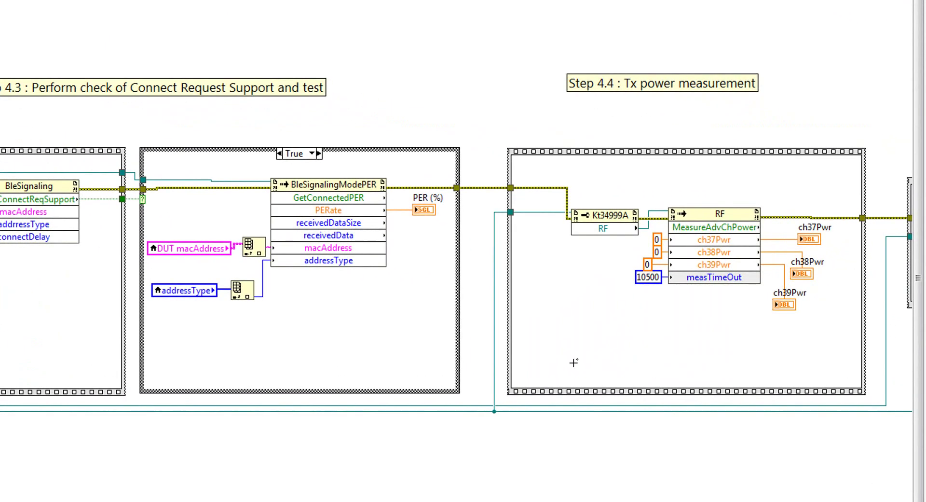
pyautogui.click(806, 50)
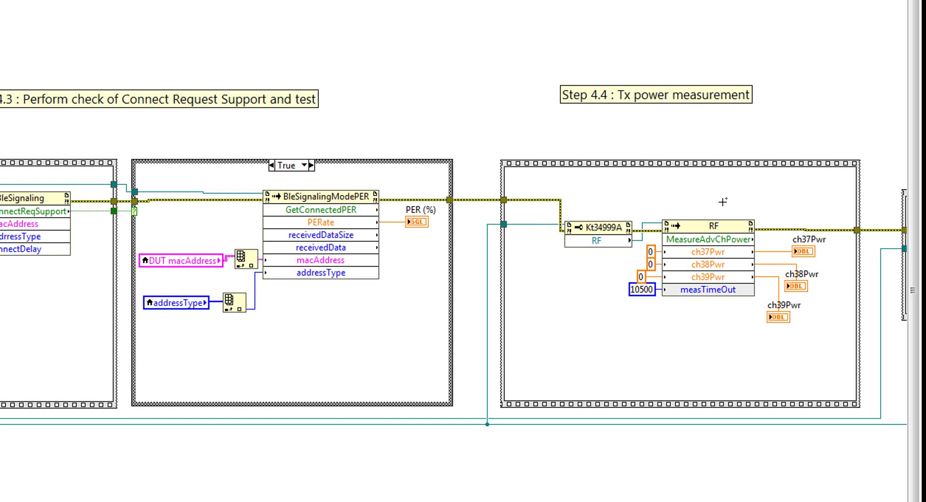
pyautogui.click(550, 404)
# Step: Scroll to Step 5, select its Disconnect frame, then box-select the Step 4.3 comment
pyautogui.hscroll(10, 454, 289)
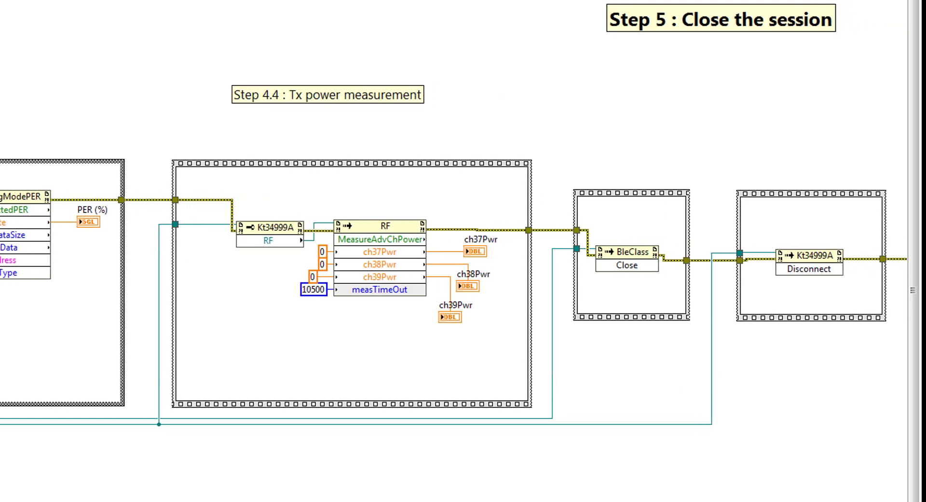
pyautogui.click(737, 212)
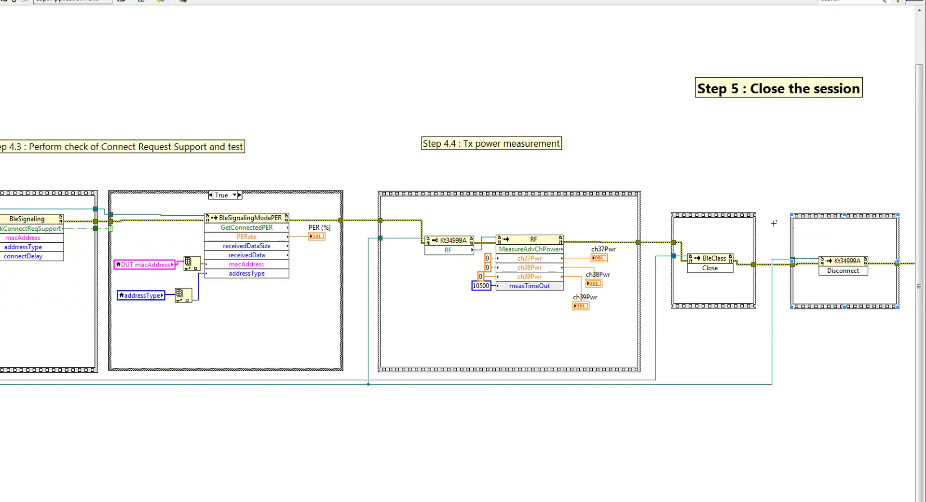
pyautogui.click(791, 228)
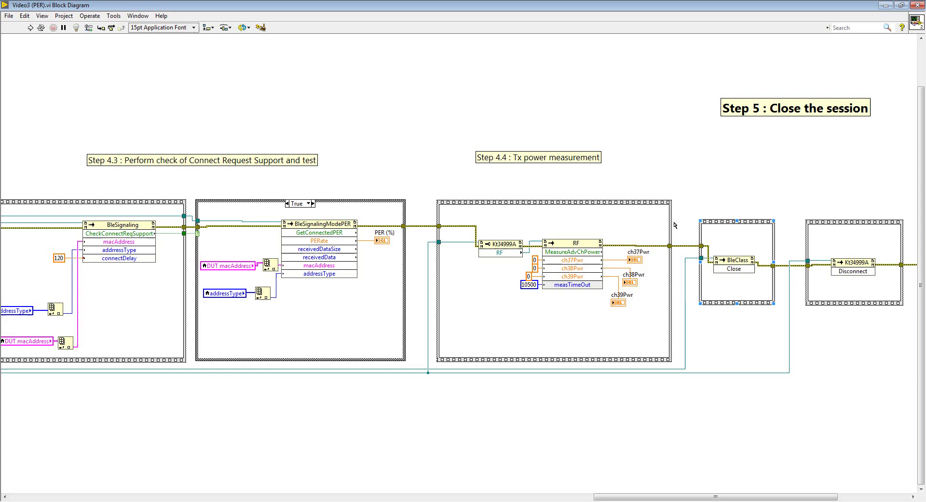
pyautogui.moveTo(328, 178); pyautogui.dragTo(49, 58)
# Step: Switch from the block diagram to the PER test VI's front panel with Ctrl+E
pyautogui.hotkey('ctrl', 'e')
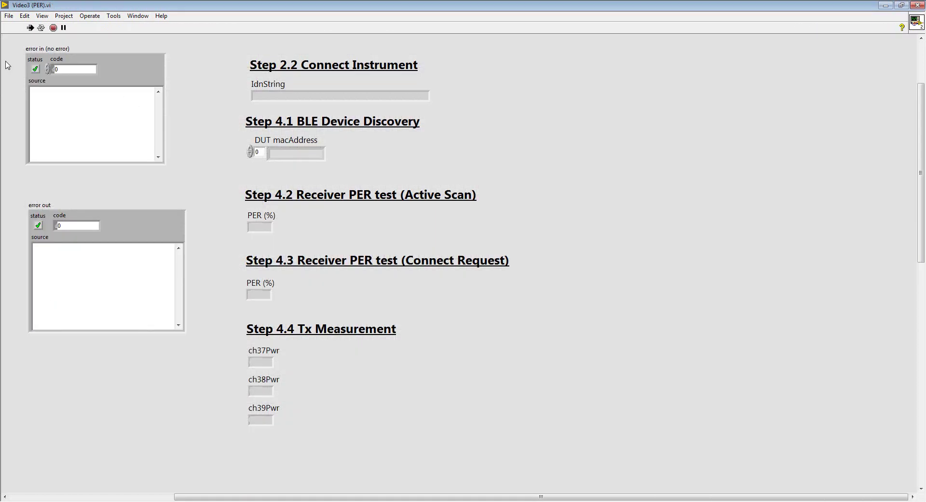